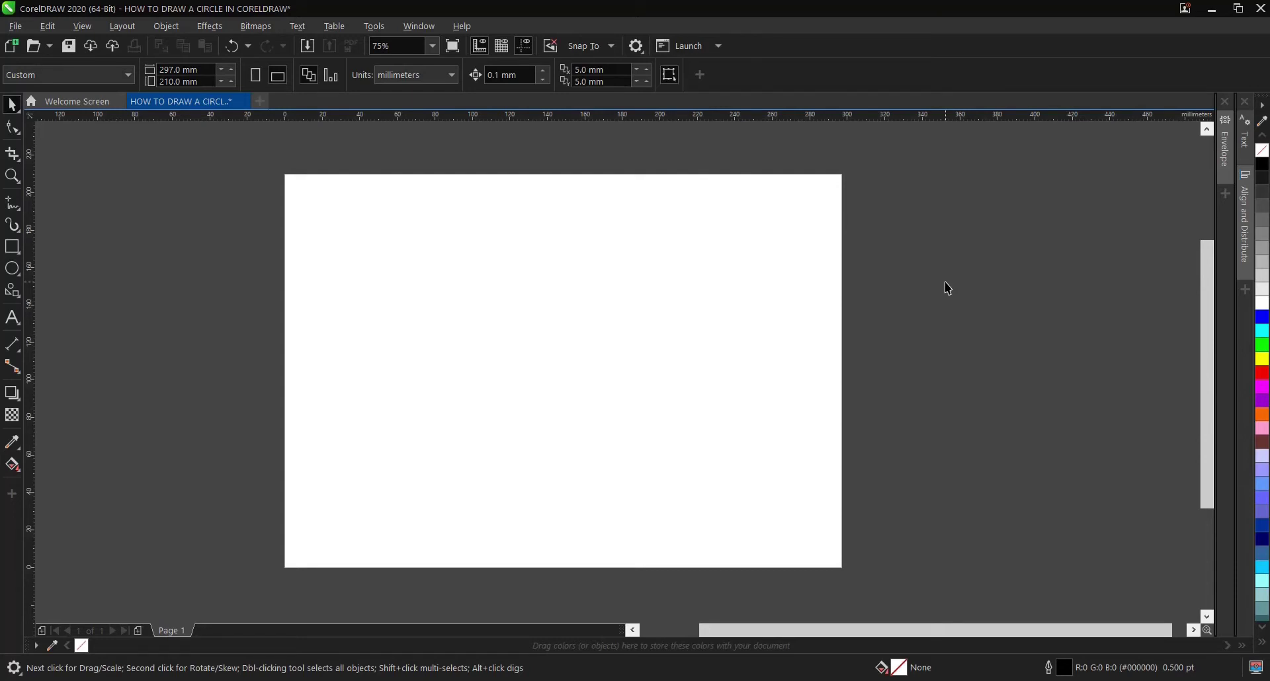
Draw a circle outline about 129 mm across on the page with the Ellipse tool.
click(12, 269)
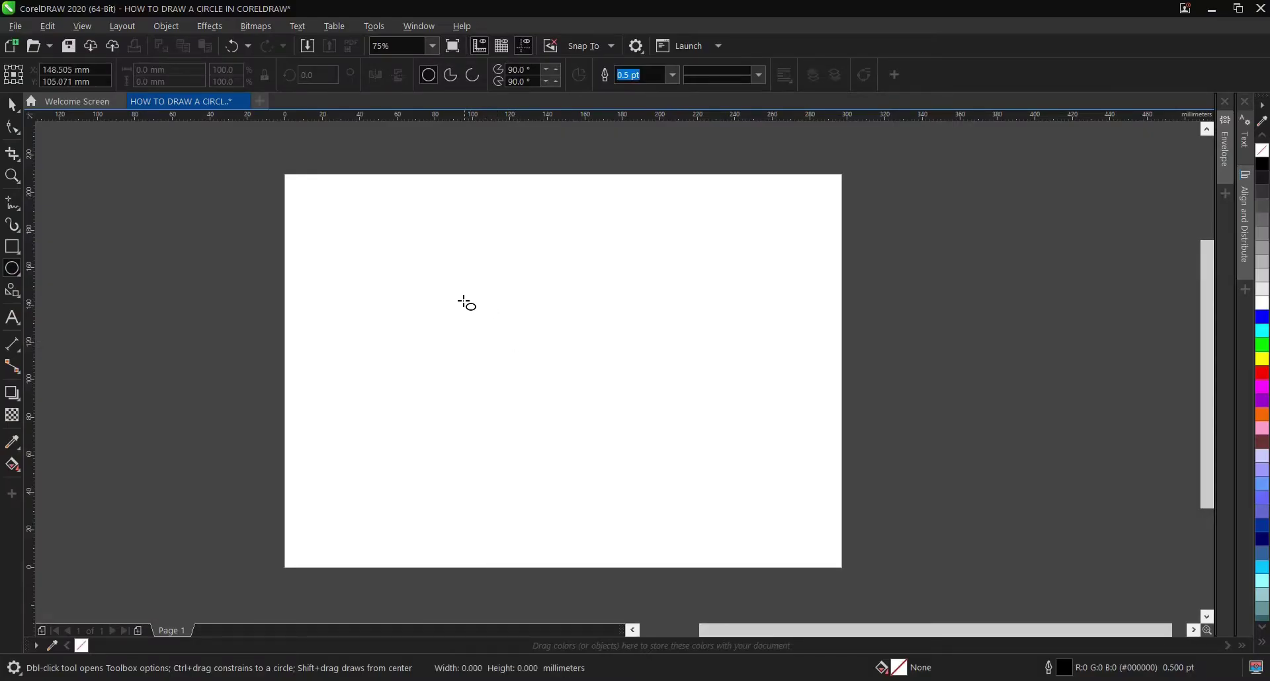
drag(468, 301, 685, 494)
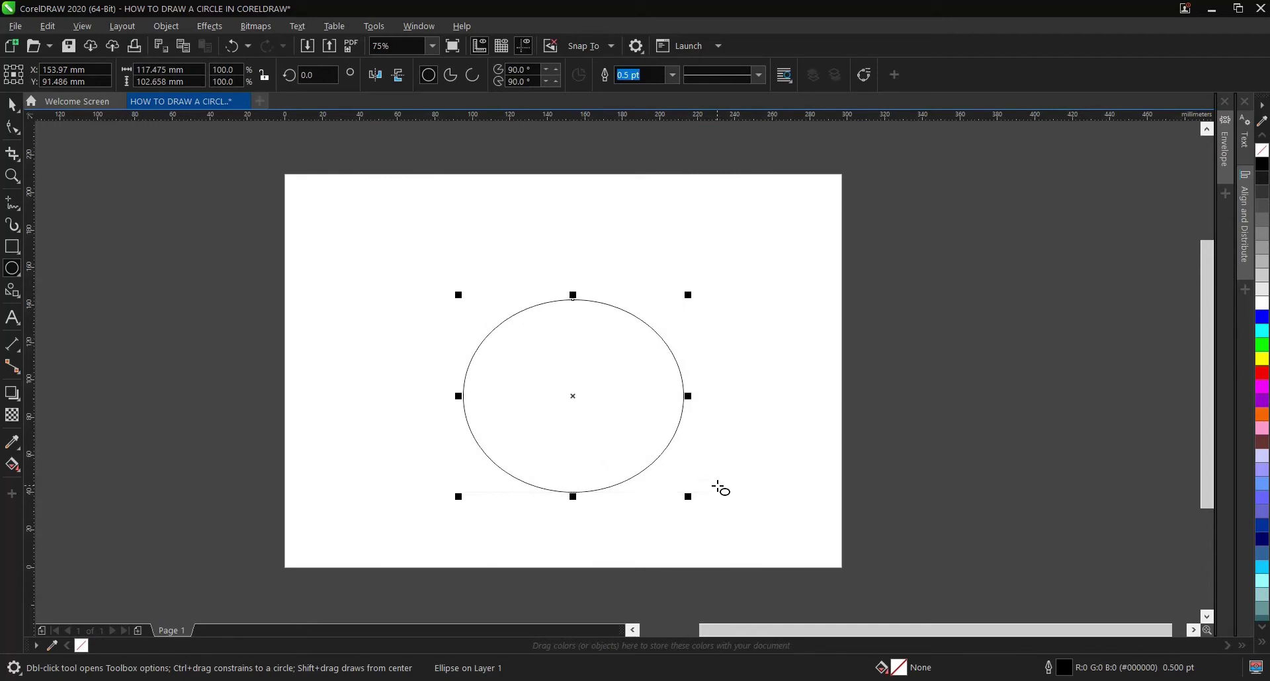
key(Delete)
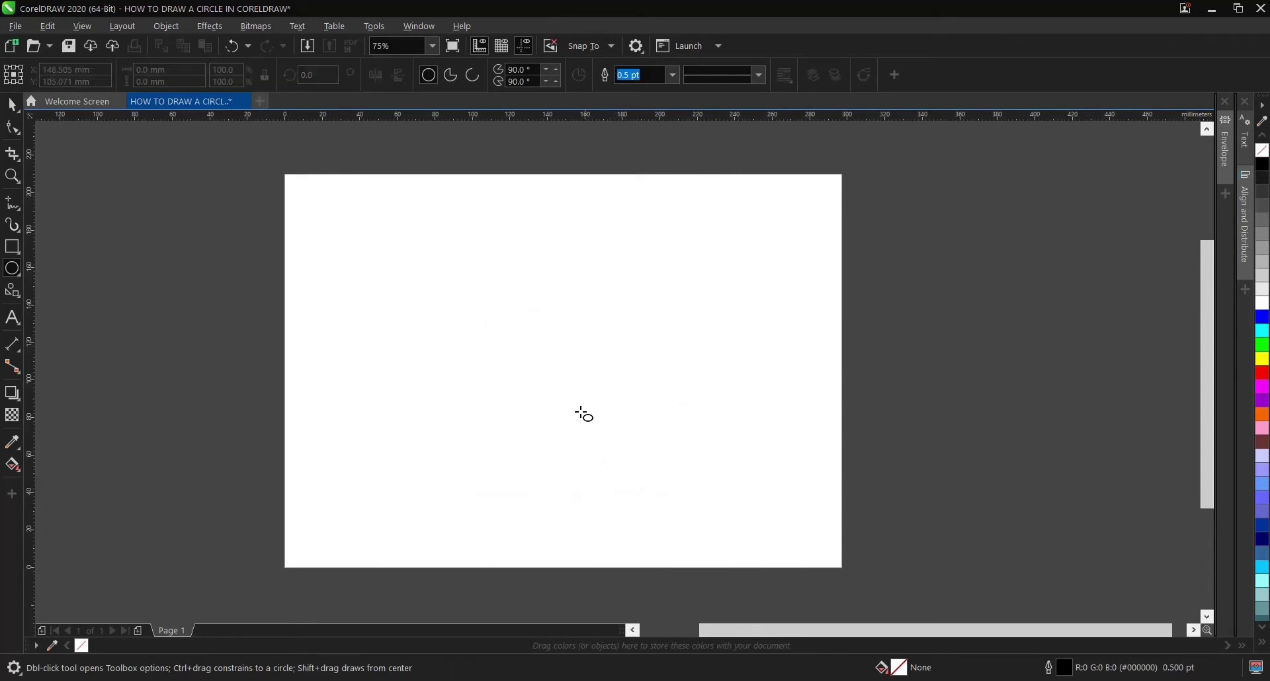
drag(507, 310, 732, 549)
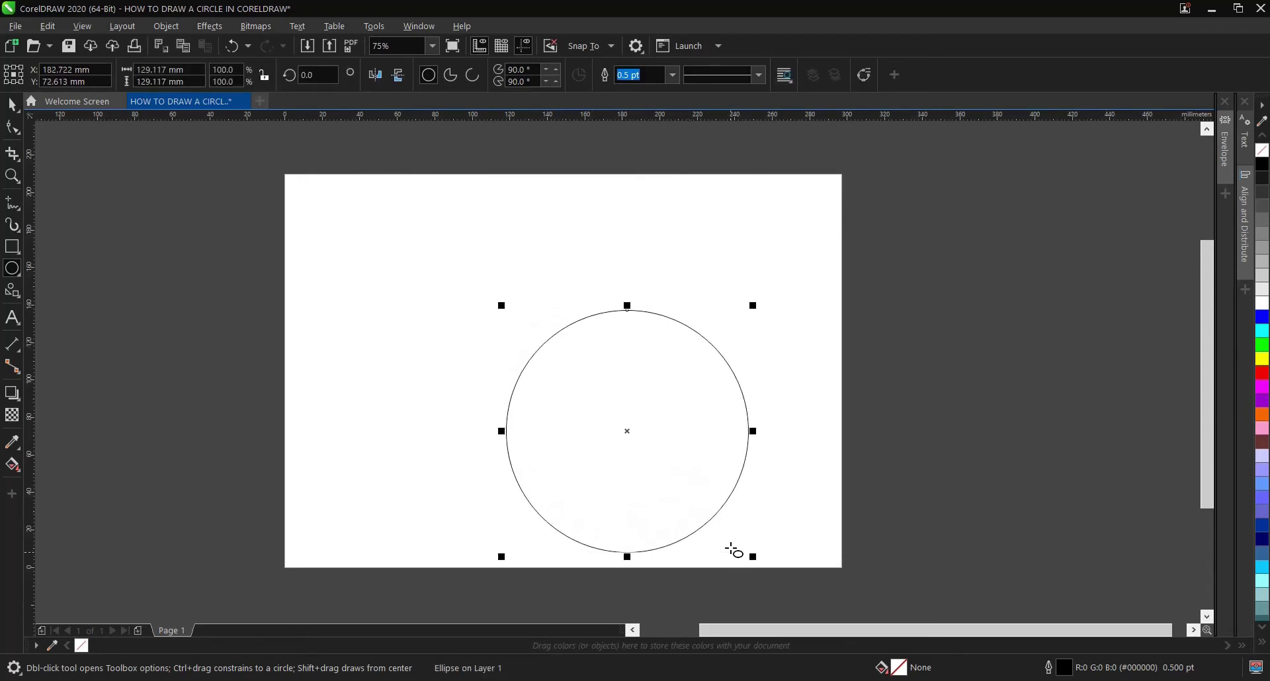
Scale the circle down to about 91 mm and move it to the page's upper-left.
key(space)
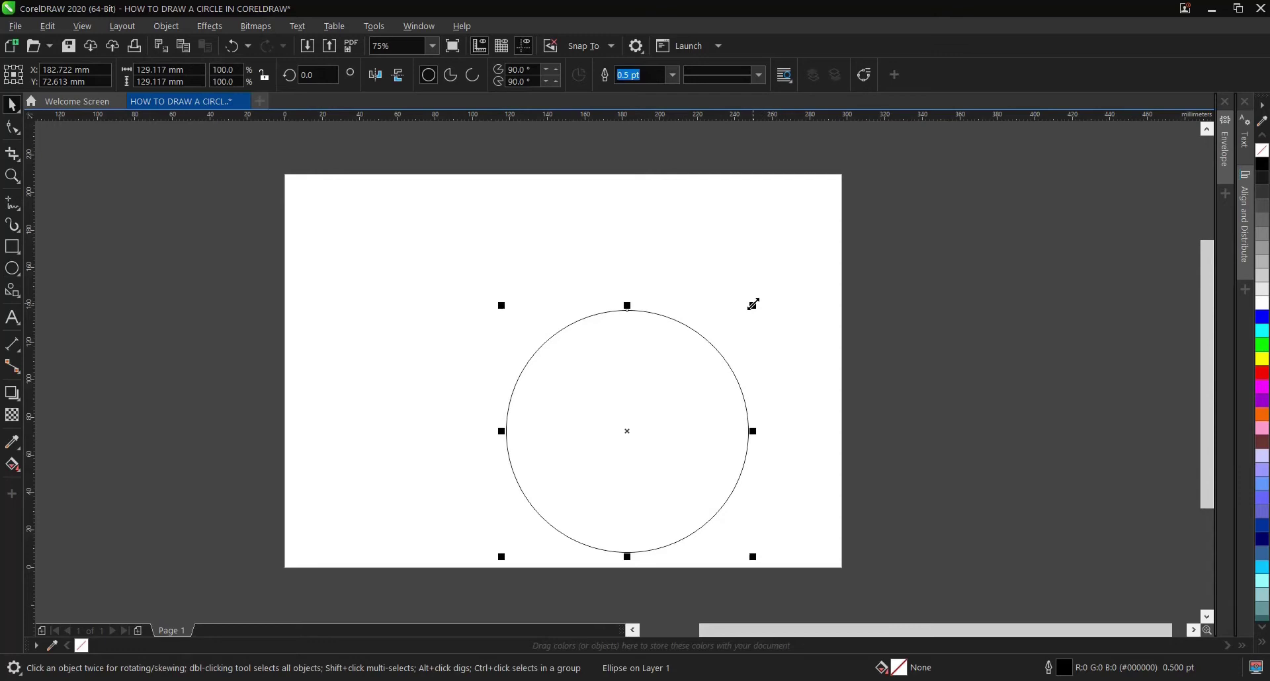
drag(752, 304, 721, 339)
drag(669, 414, 452, 263)
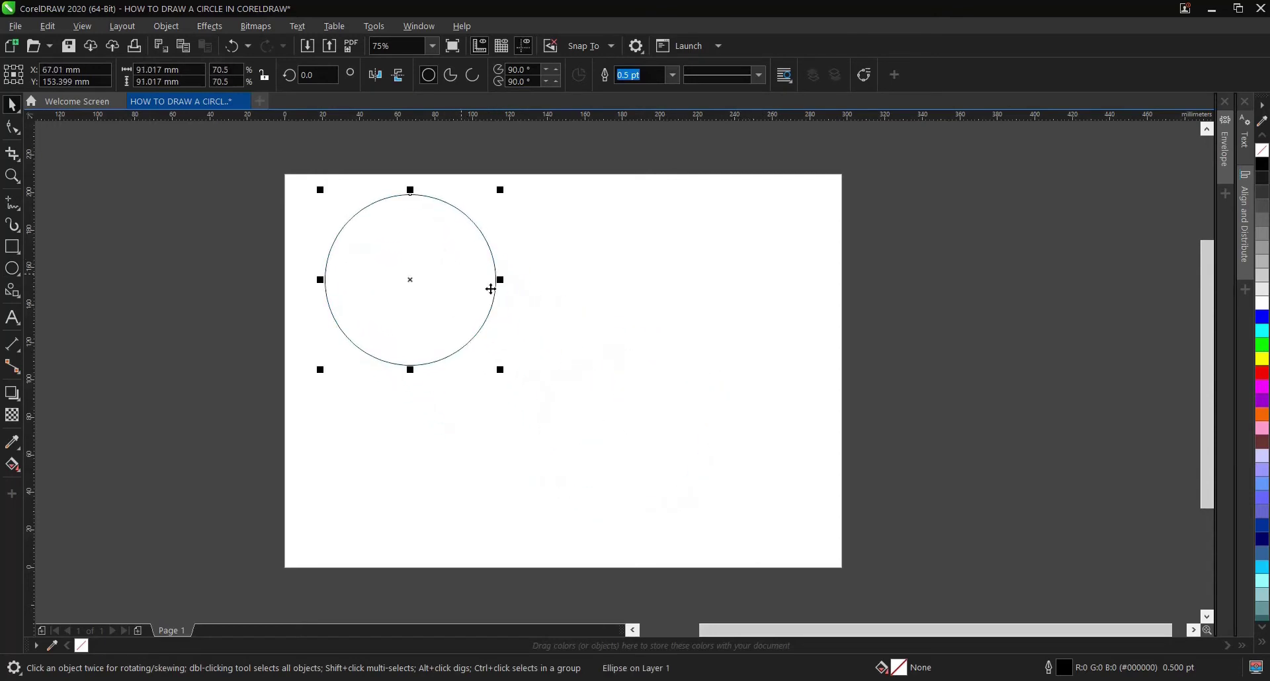
click(652, 352)
Draw a second, smaller circle and centre it concentrically inside the first circle.
click(12, 268)
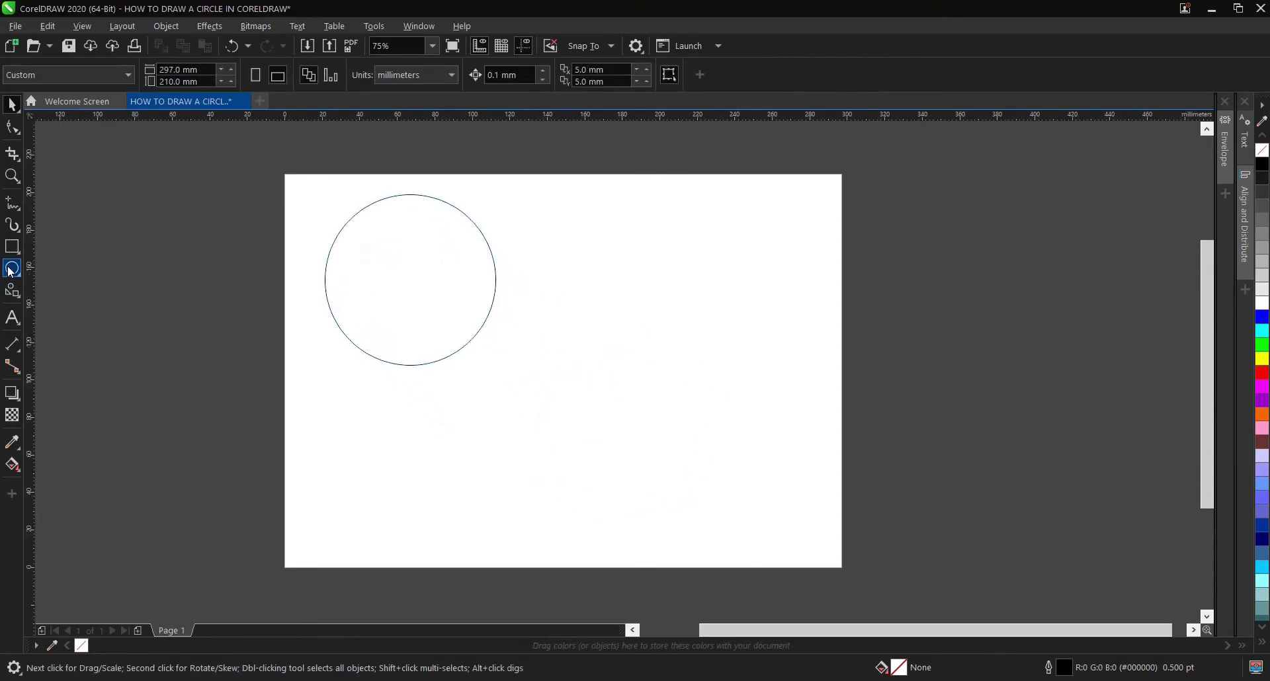
drag(672, 381, 748, 454)
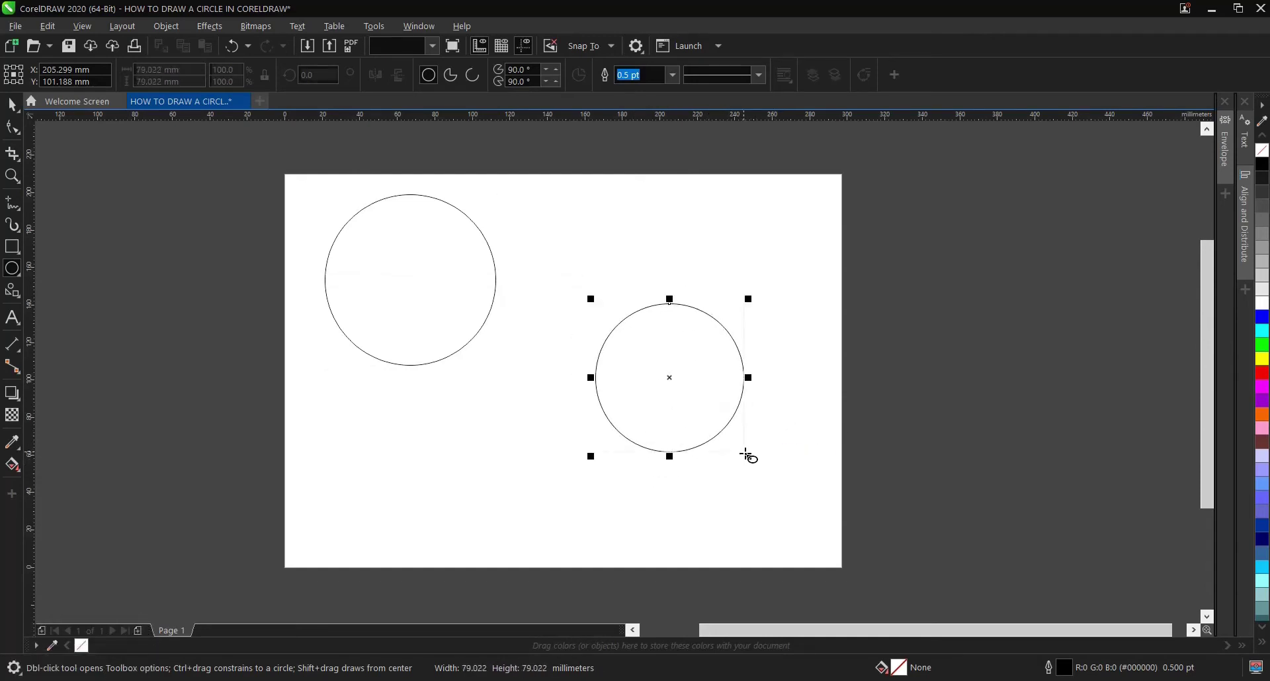
key(space)
drag(689, 355, 433, 258)
drag(246, 152, 431, 323)
click(12, 246)
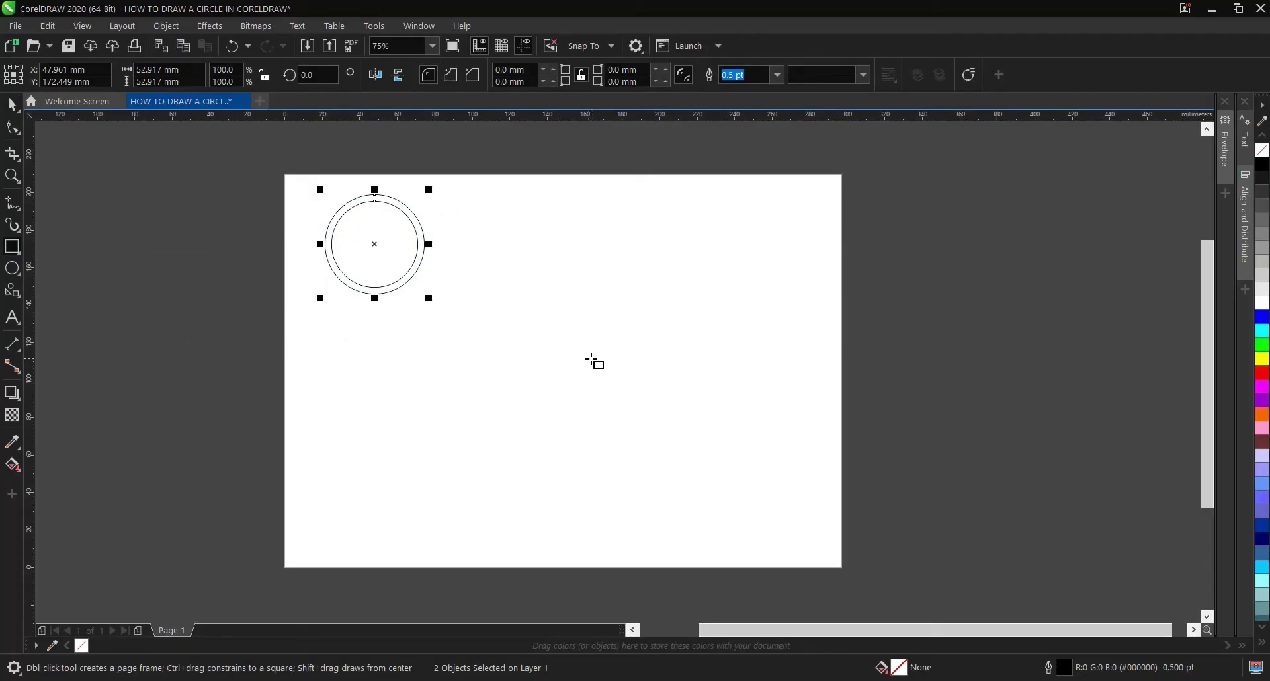
Draw a square, scale it from 104.4 mm to about 62.4 mm, and place it below the double circle.
drag(592, 355, 736, 475)
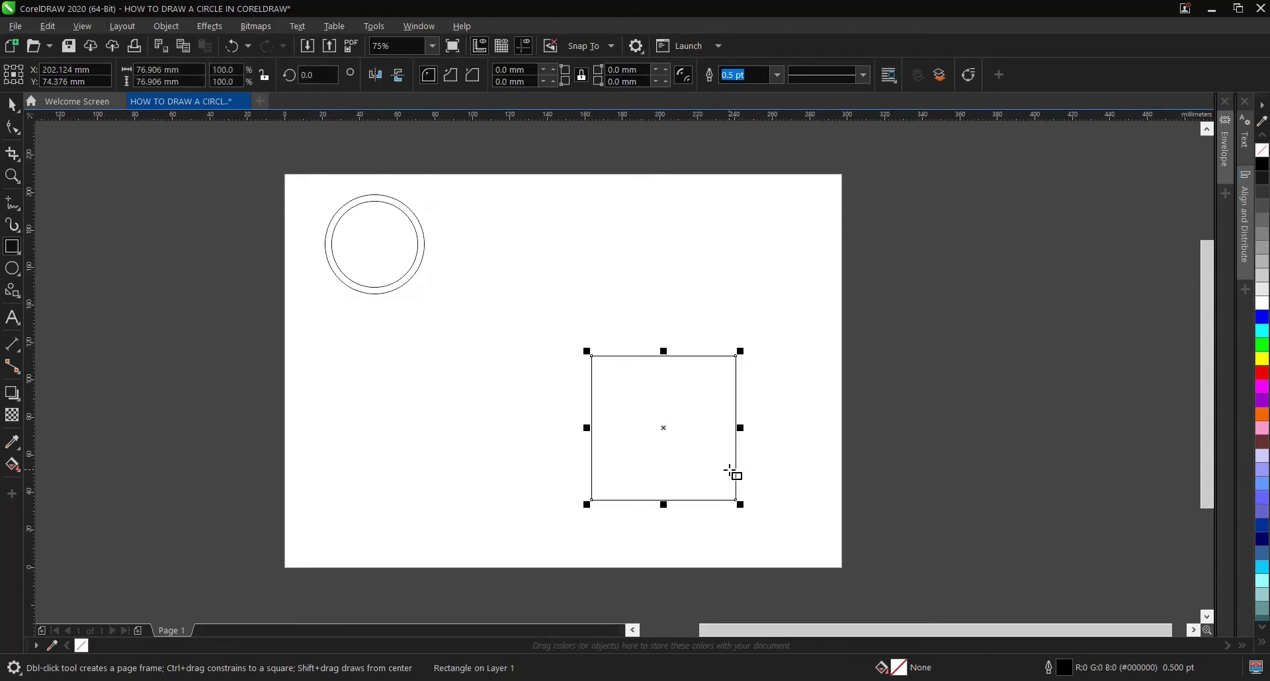
key(ctrl+z)
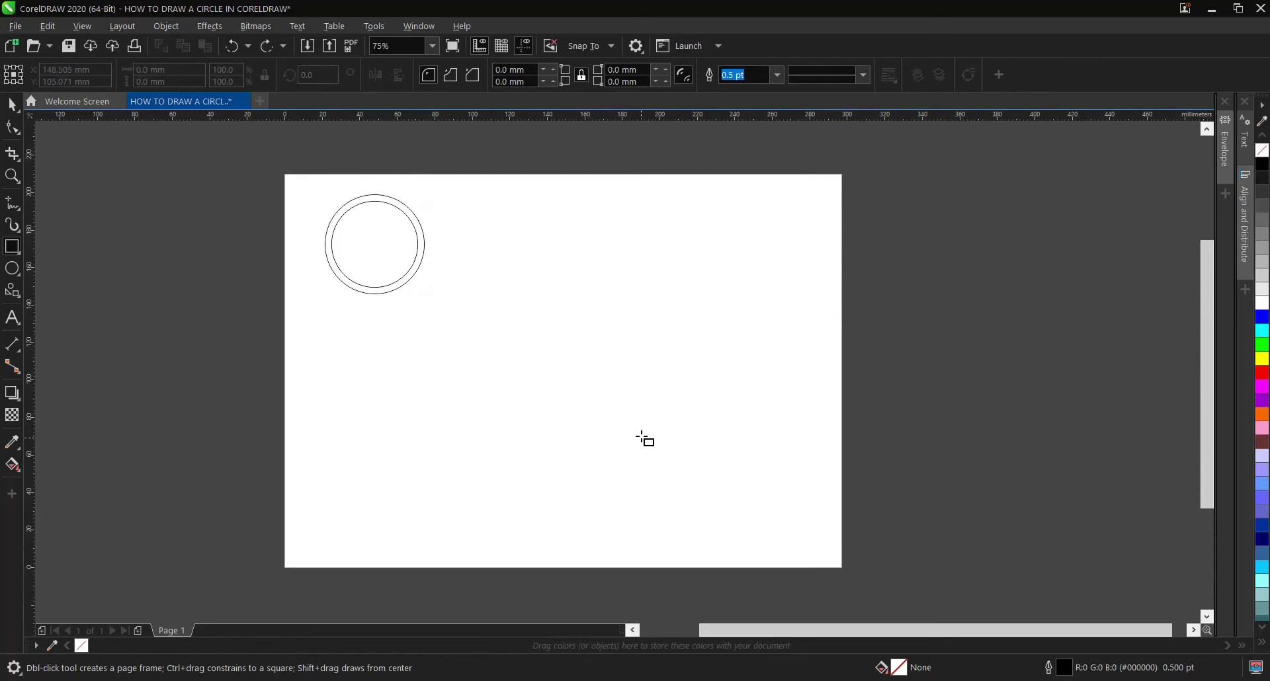
mouse_move(613, 367)
mouse_down()
mouse_move(720, 471)
mouse_move(632, 372)
mouse_move(697, 456)
mouse_up()
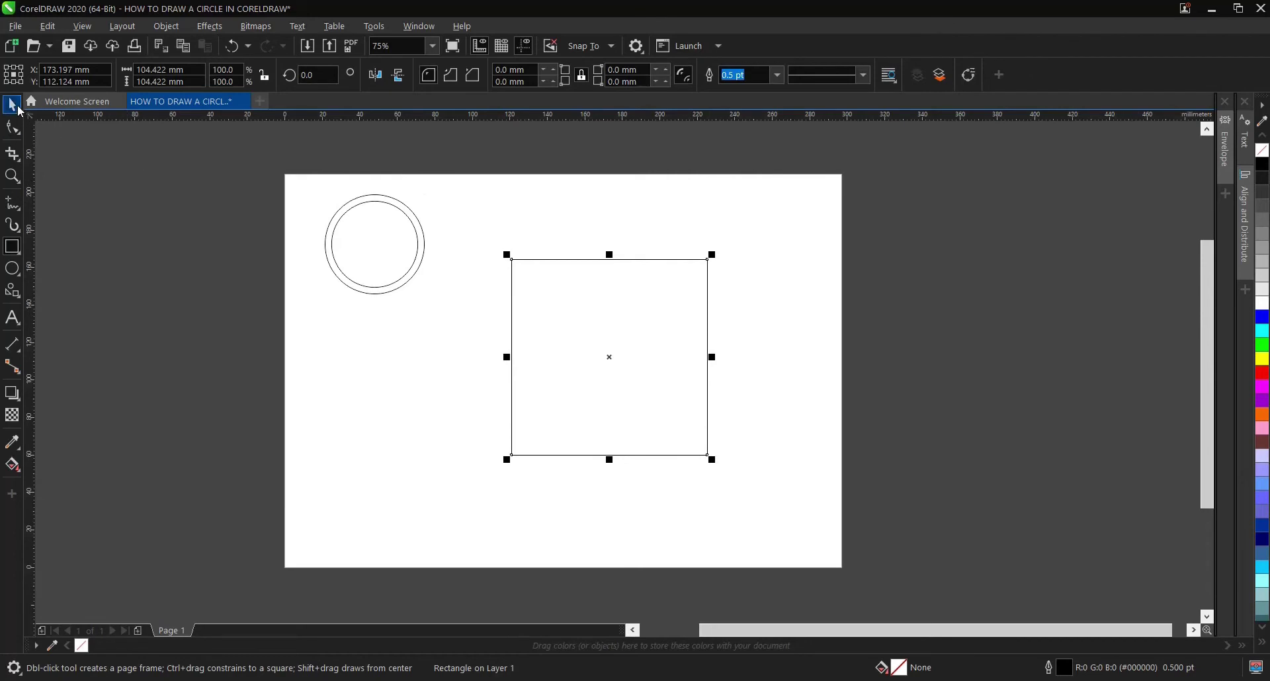
key(space)
drag(585, 285, 390, 329)
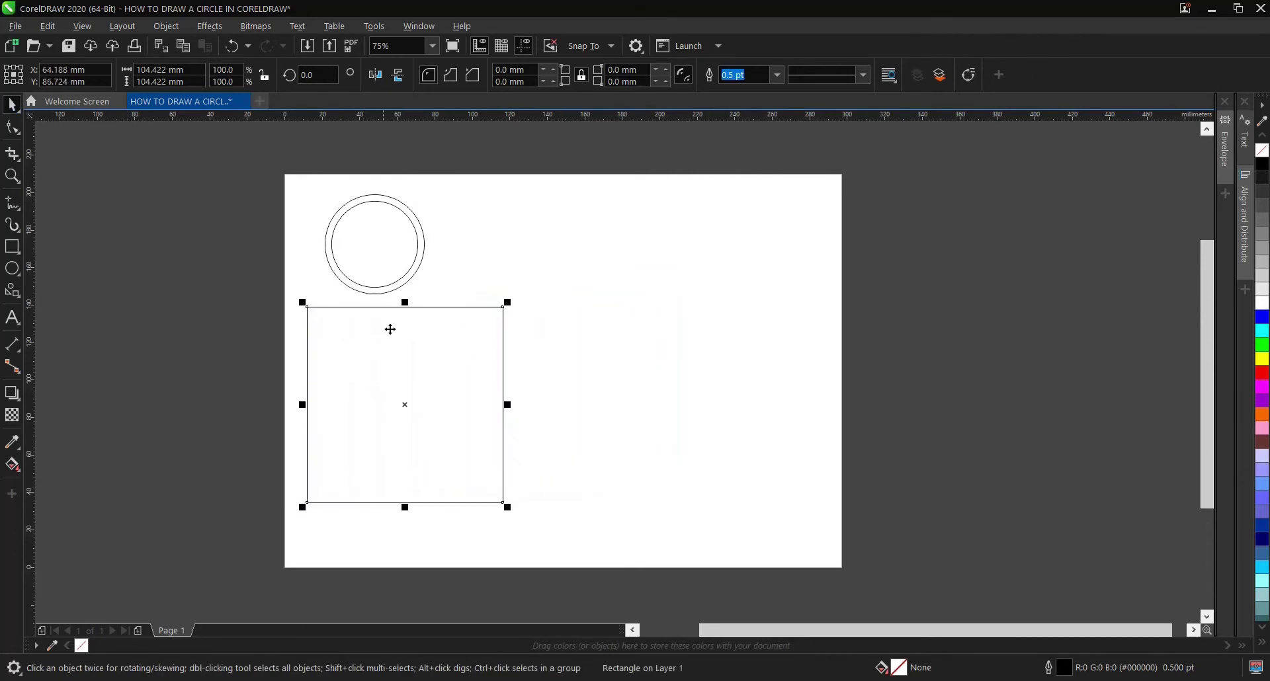
drag(508, 303, 430, 367)
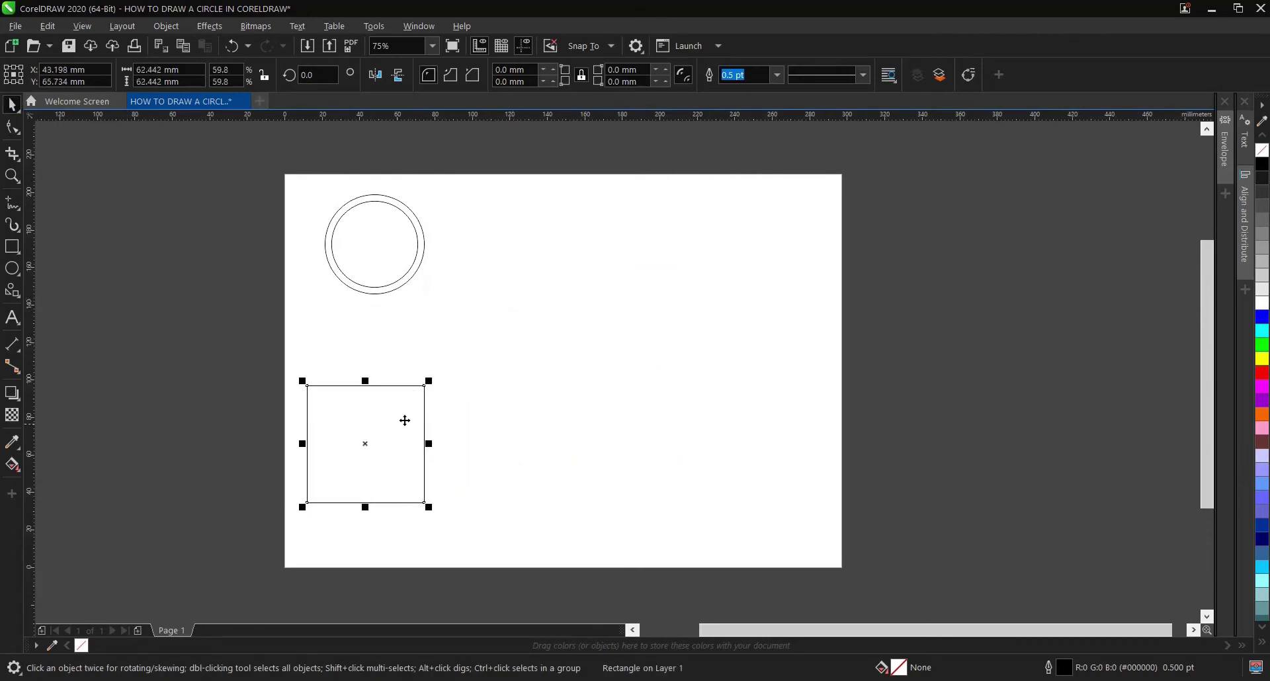
drag(406, 419, 399, 355)
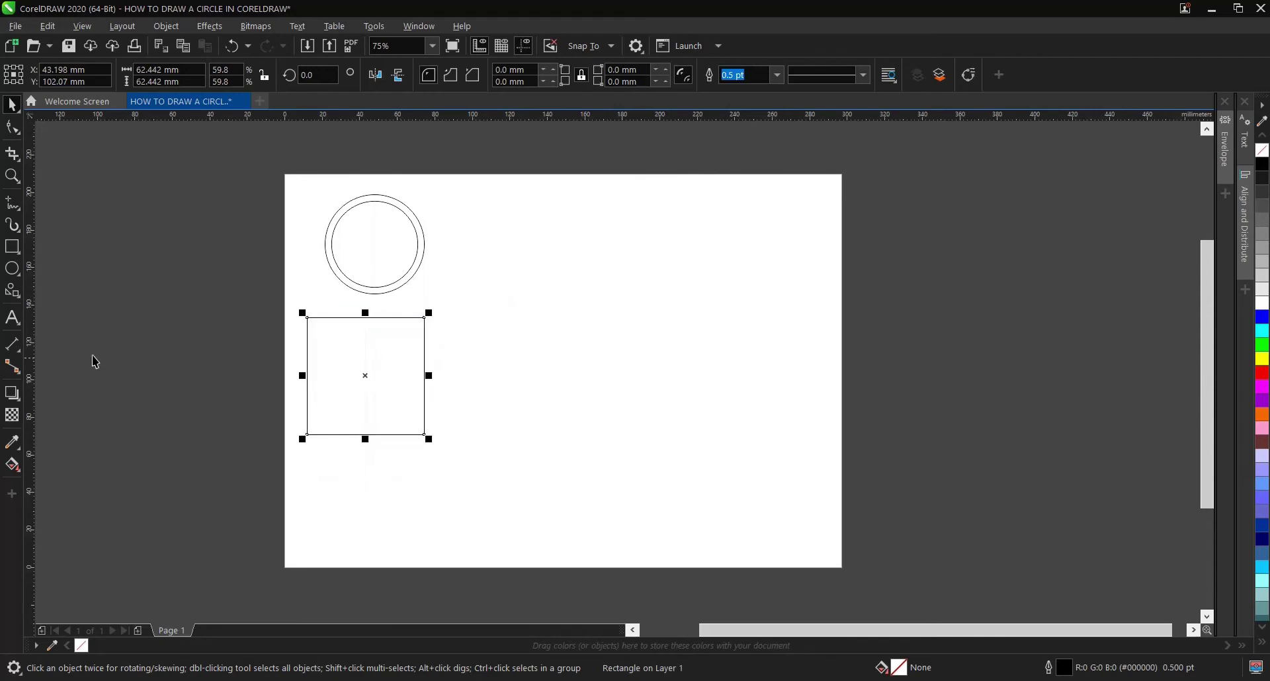
Draw a pentagon on the page with the Polygon tool.
click(12, 292)
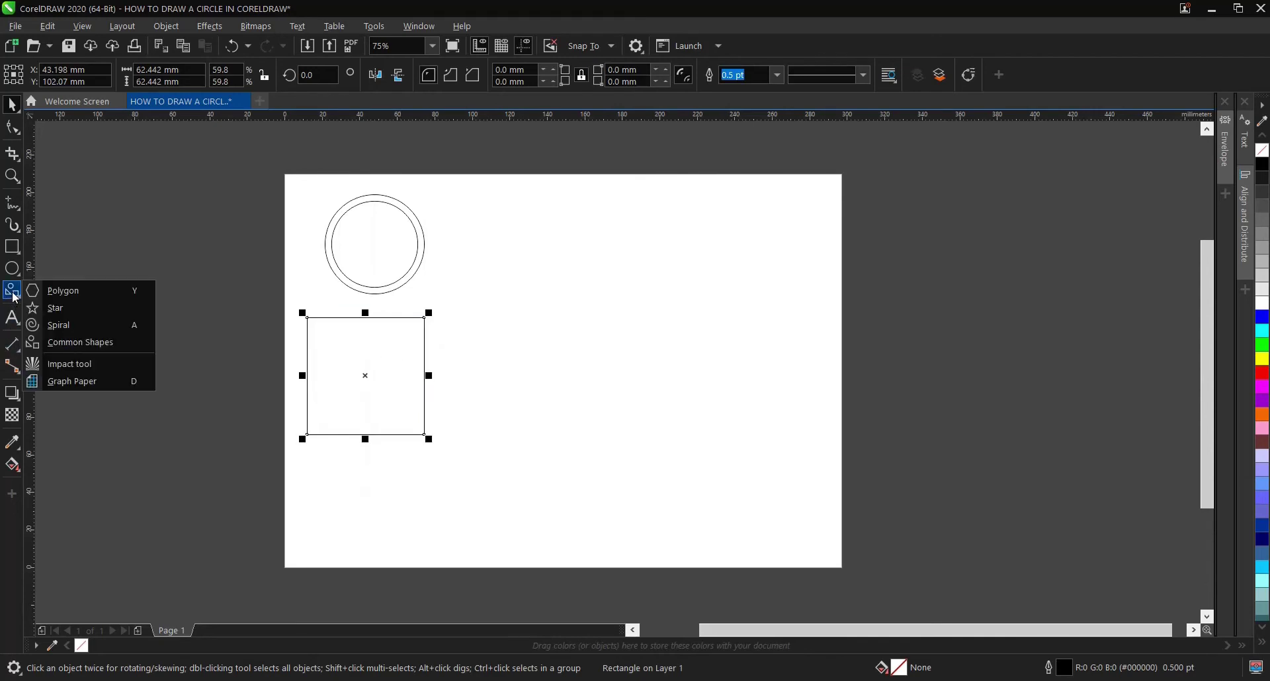
click(72, 293)
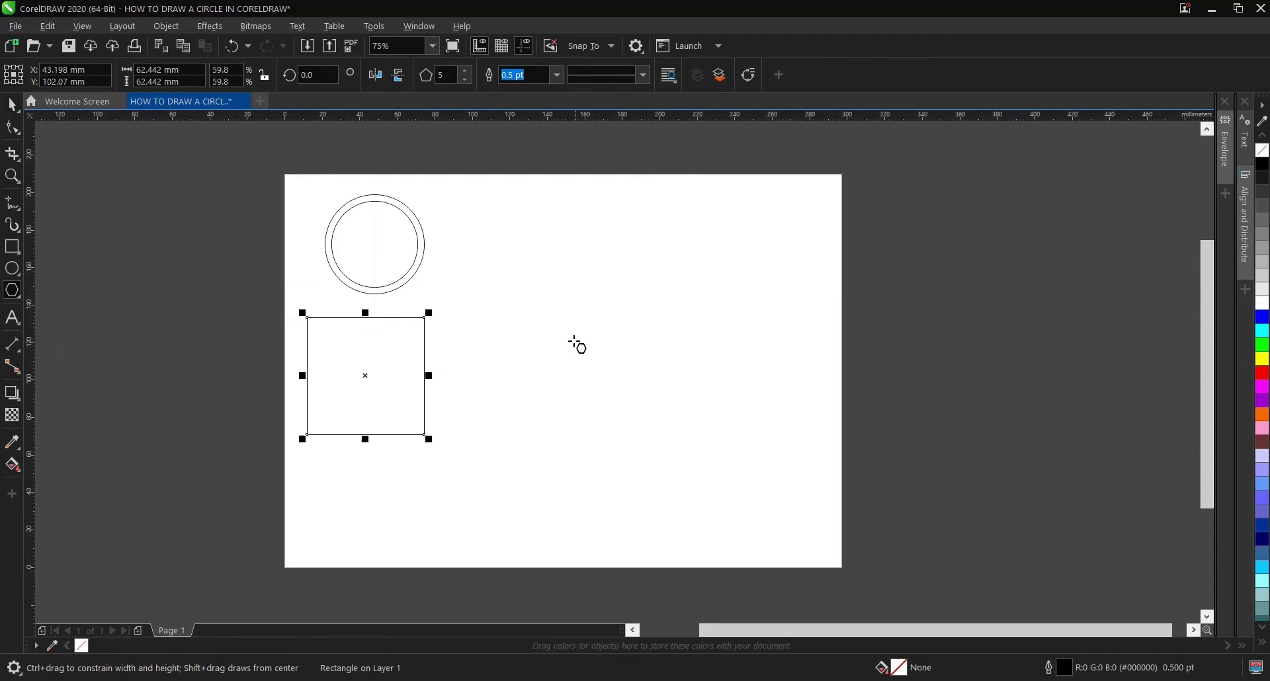
drag(580, 328, 662, 424)
key(ctrl+z)
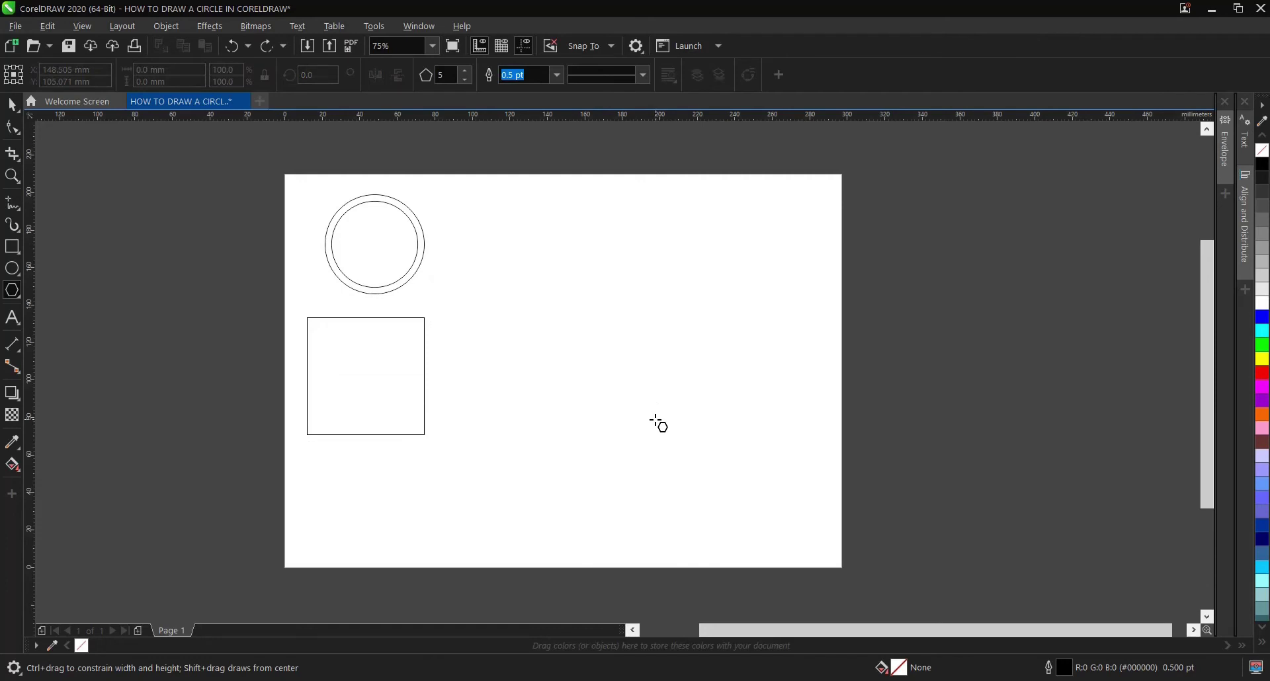
drag(620, 377, 676, 464)
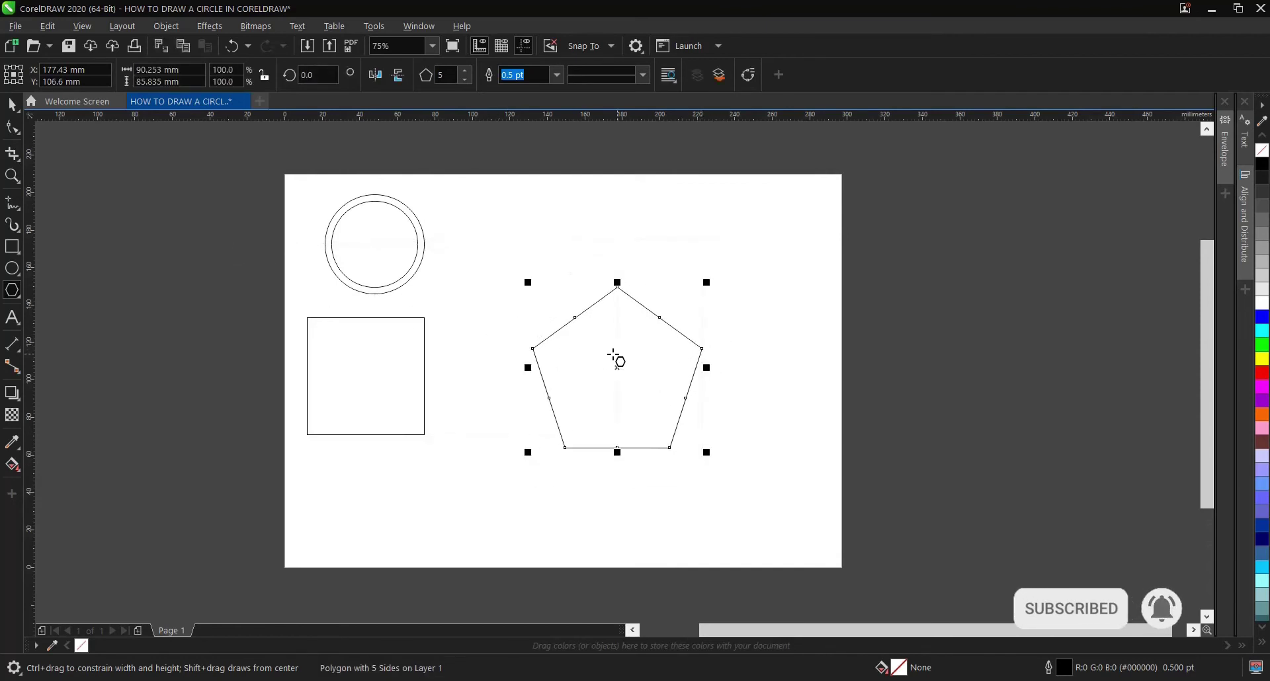
Scale the pentagon to about 40.4 × 38.4 mm and centre it inside the square.
key(space)
drag(706, 282, 612, 371)
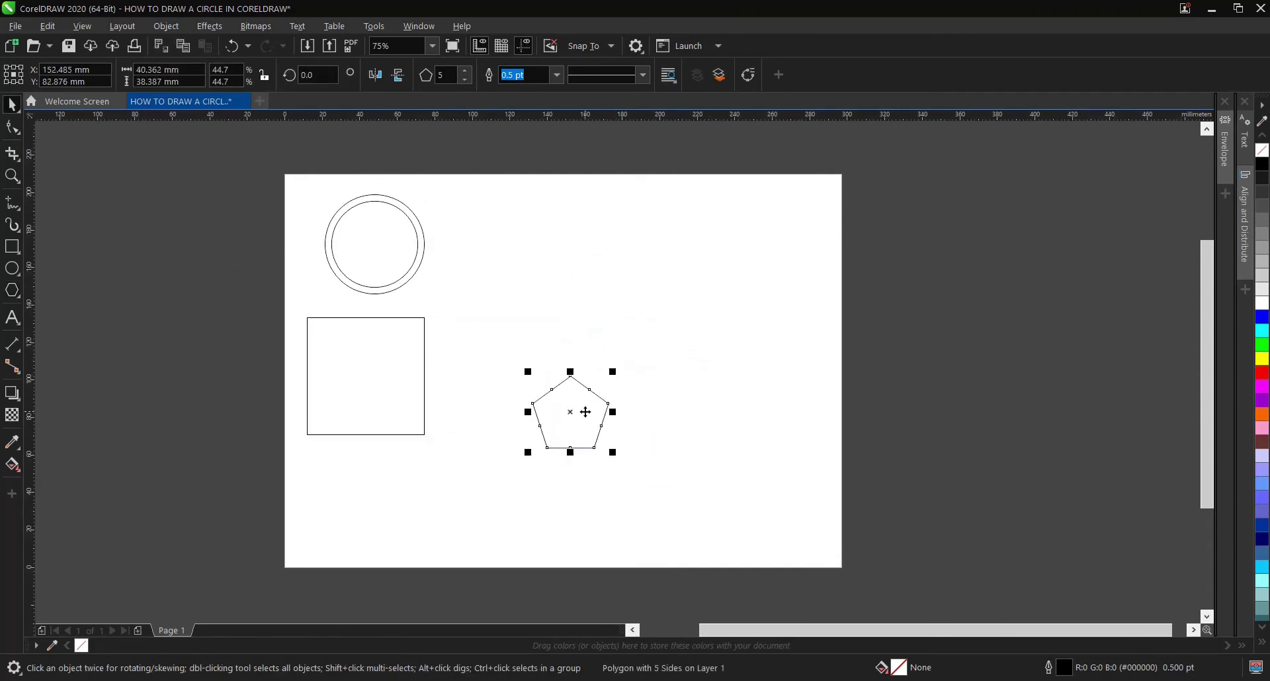
drag(585, 412, 390, 366)
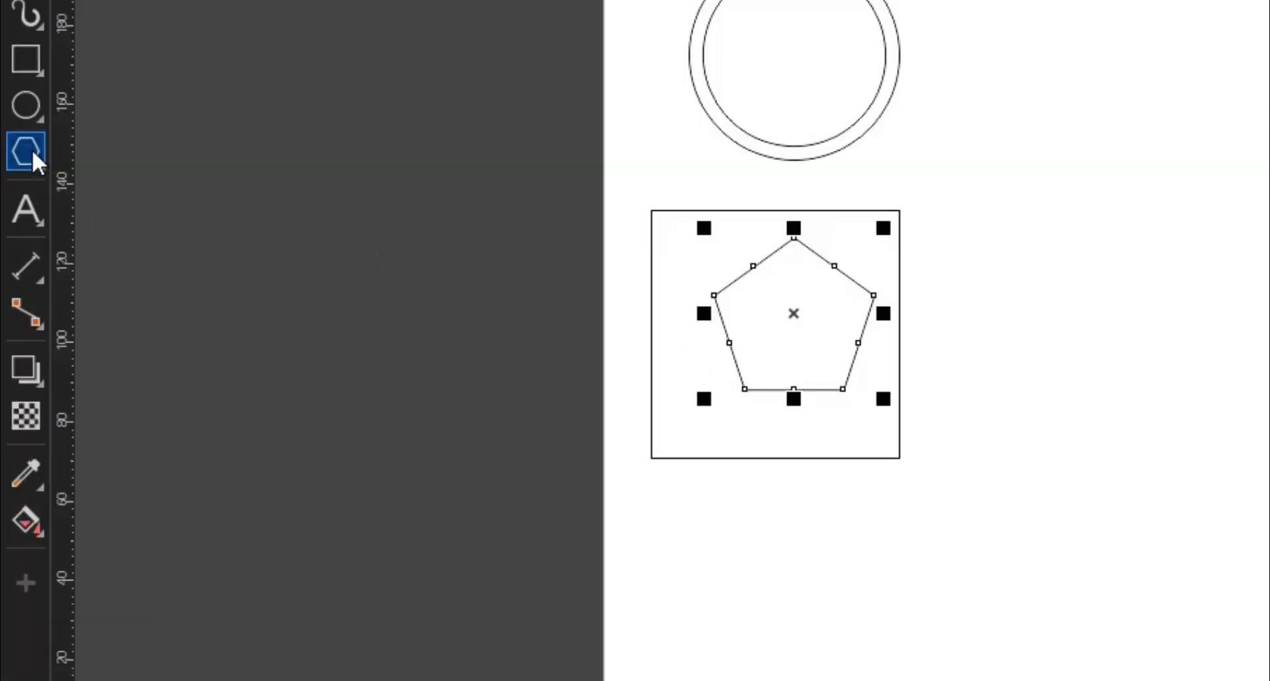
click(15, 290)
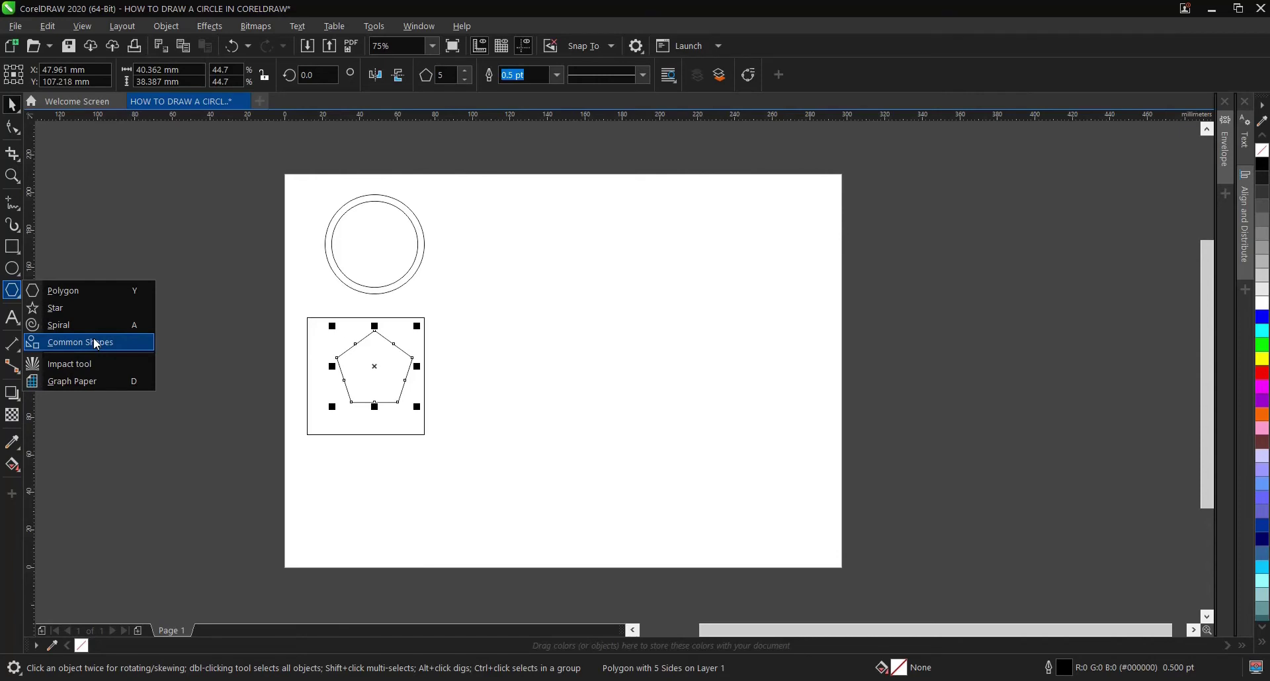
Choose the heart shape in the Common Shapes tool's shape picker.
click(94, 343)
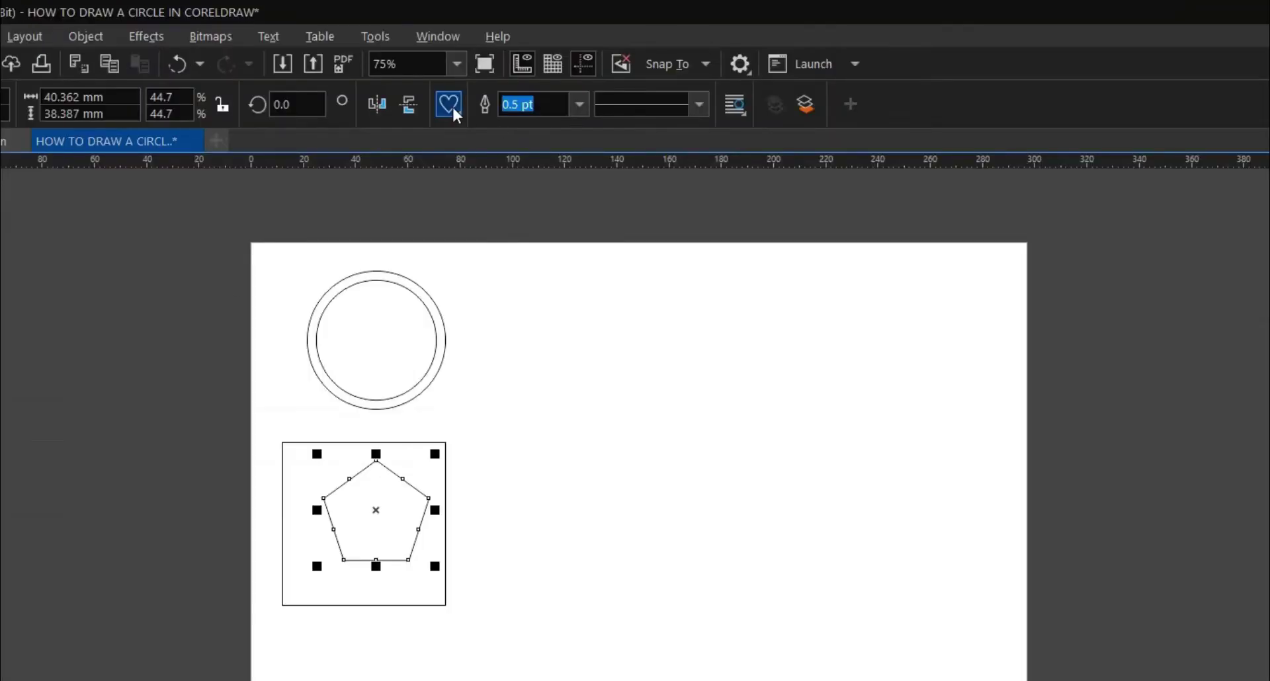
click(449, 105)
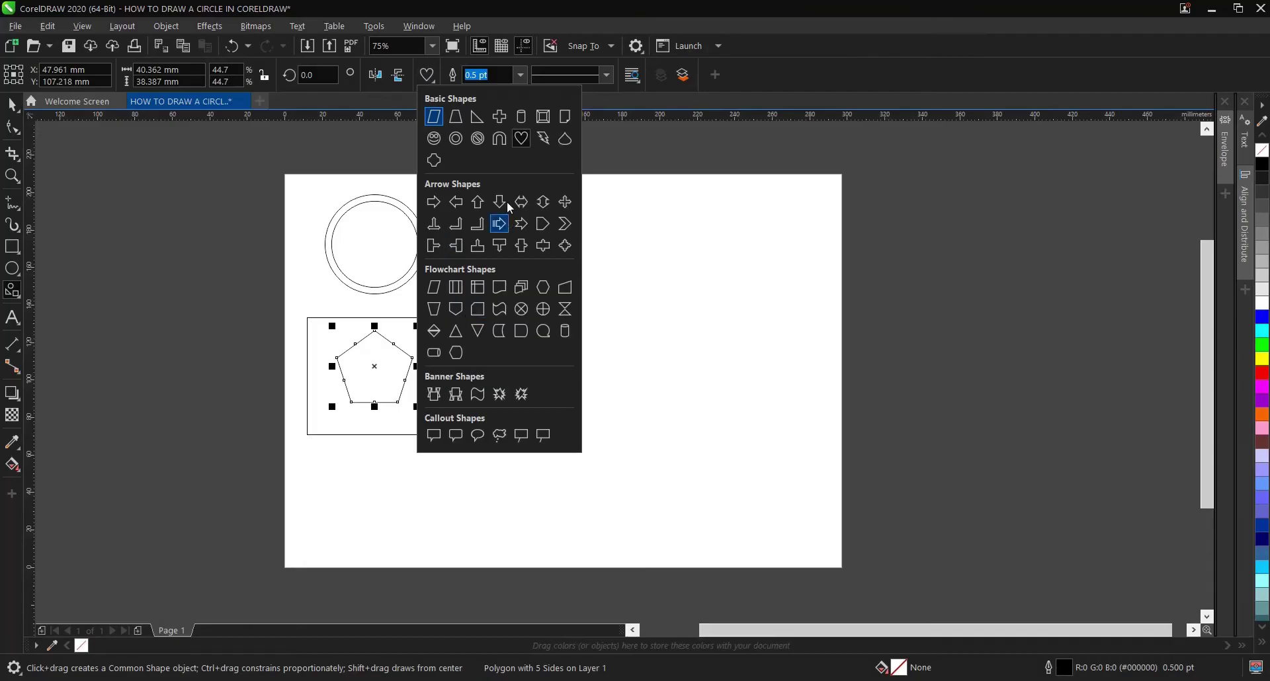
click(522, 137)
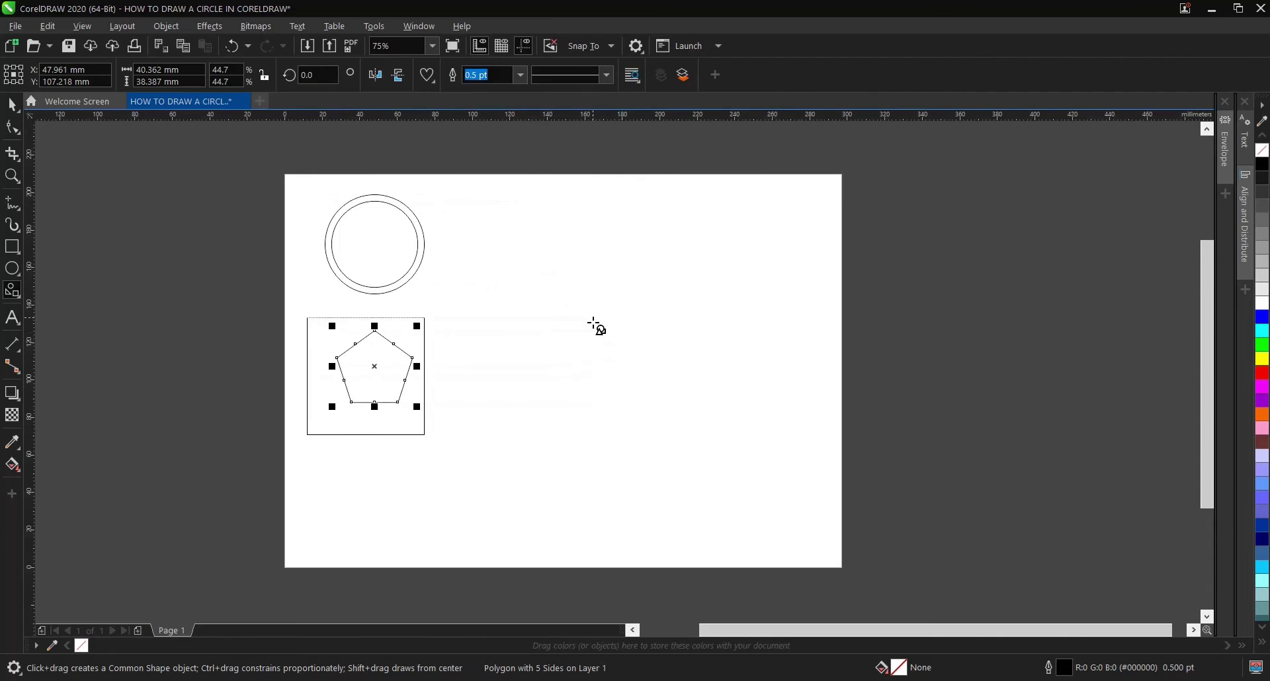
Draw a heart outline about 49.7 mm across and move it below the square.
scroll(595, 331, up, 2)
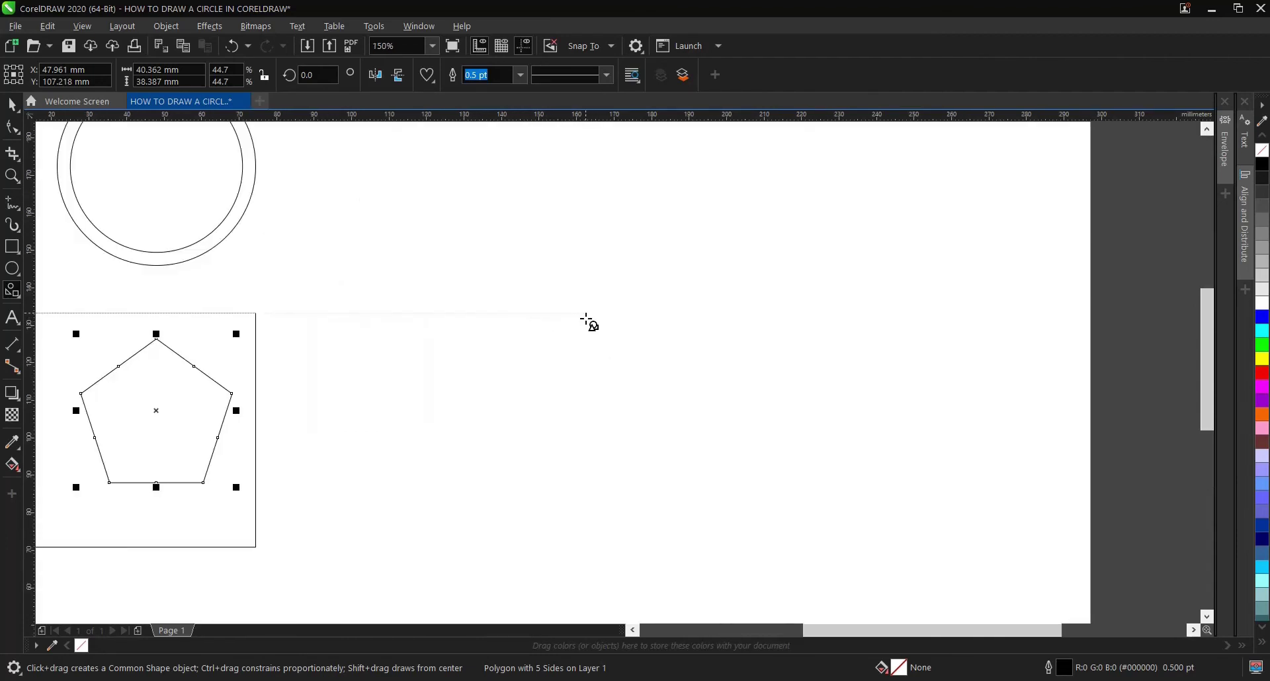
drag(615, 275, 822, 469)
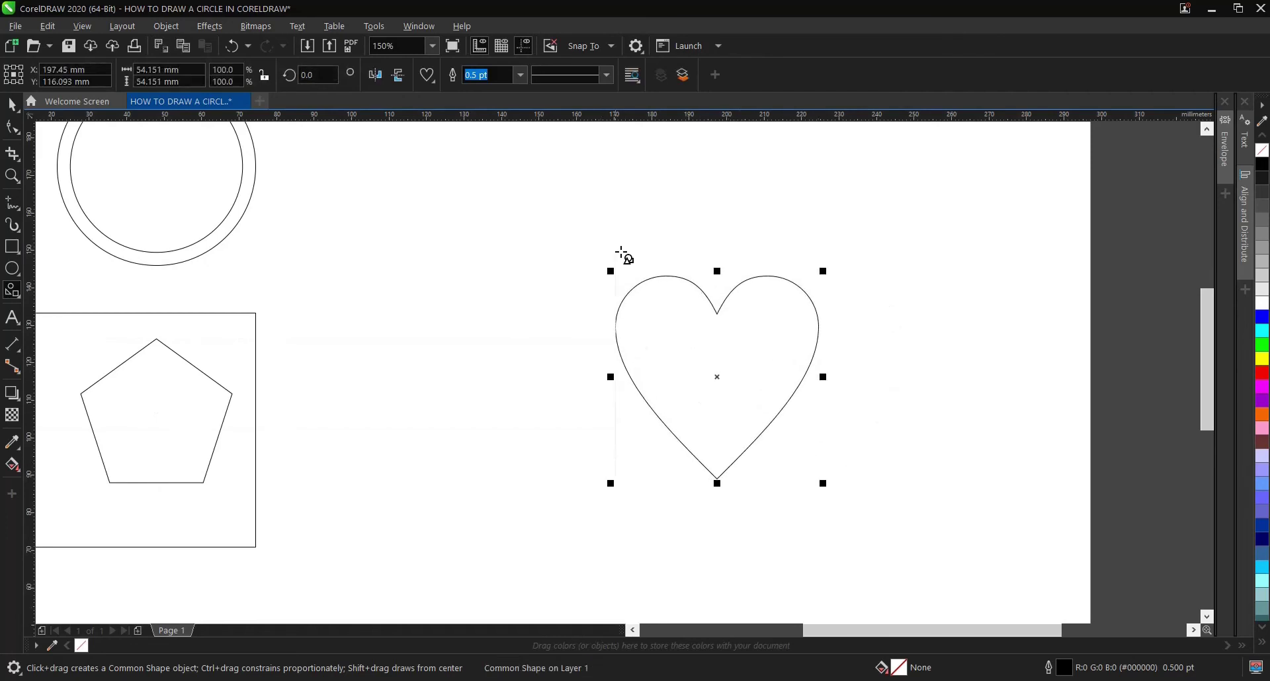
scroll(622, 253, down, 2)
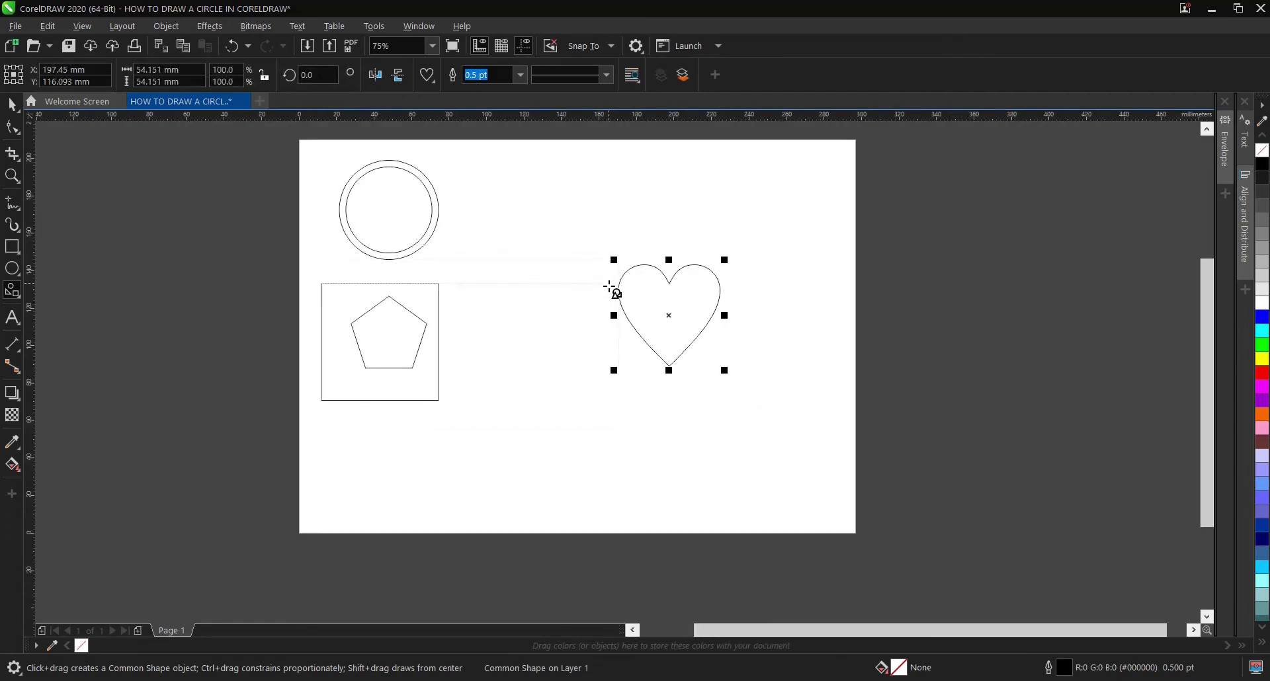
key(ctrl+z)
scroll(604, 292, up, 2)
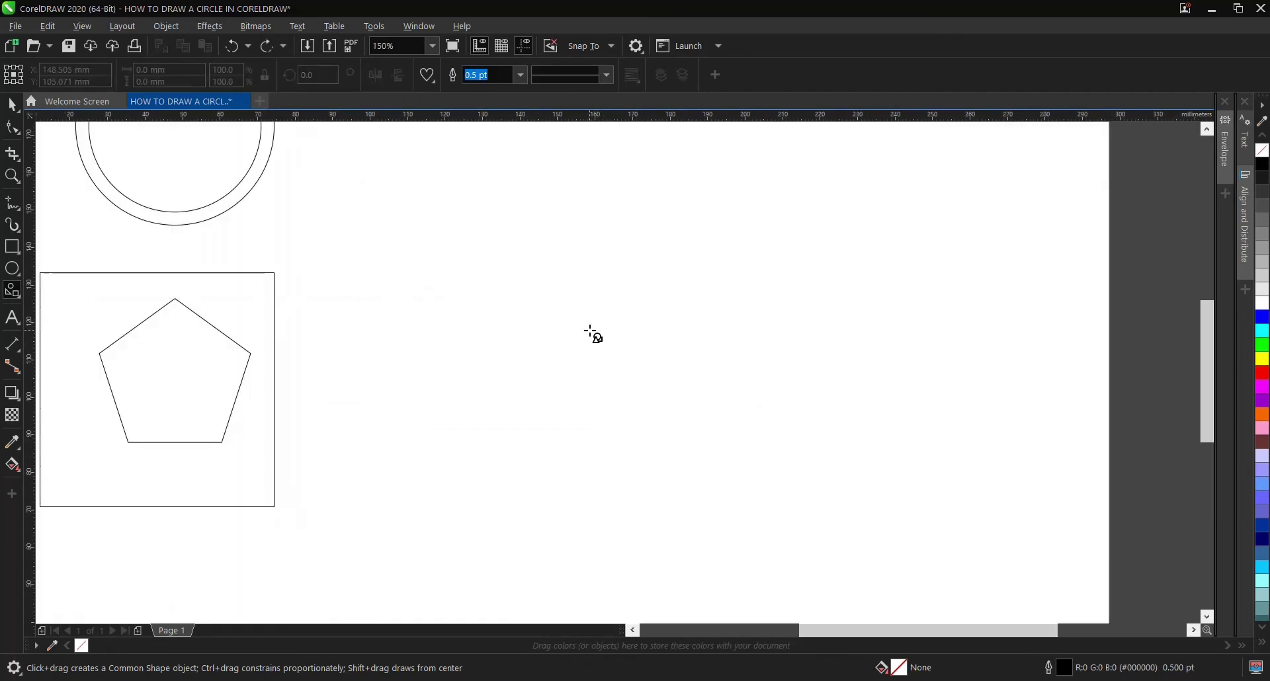
drag(591, 329, 681, 419)
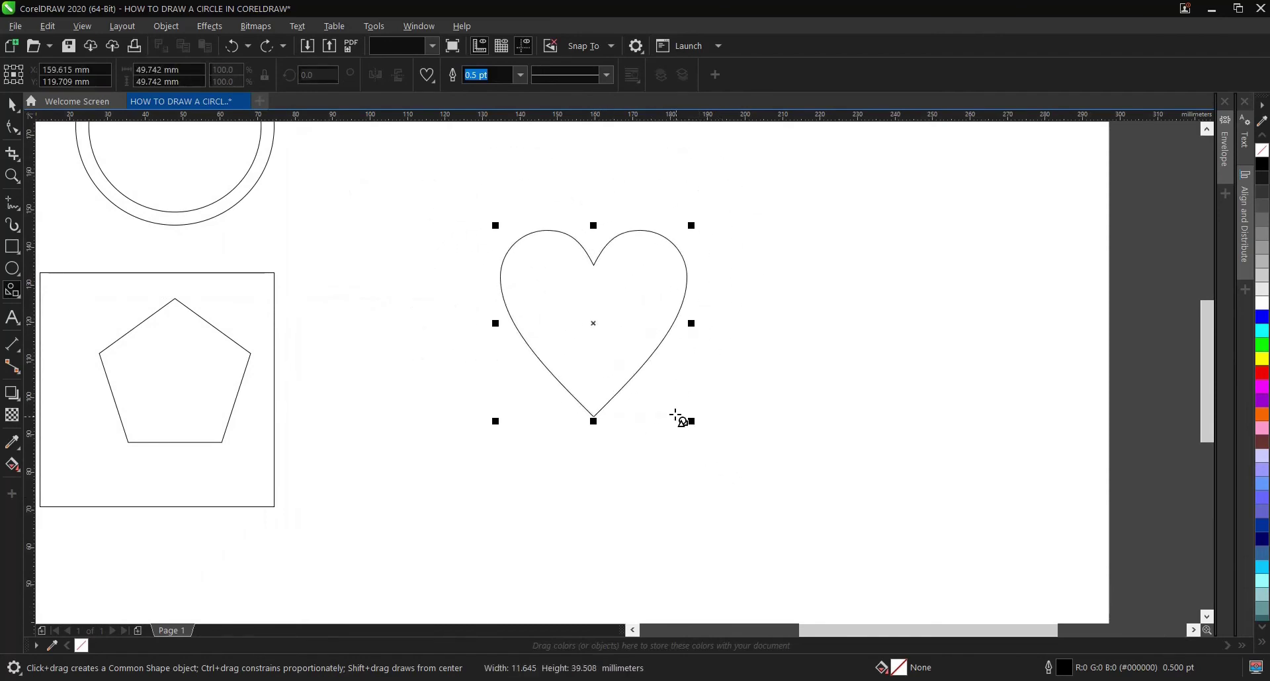
scroll(594, 250, down, 2)
key(space)
drag(600, 289, 365, 426)
Deselect the heart and choose the left-pointing arrow from the Common Shapes picker.
click(443, 145)
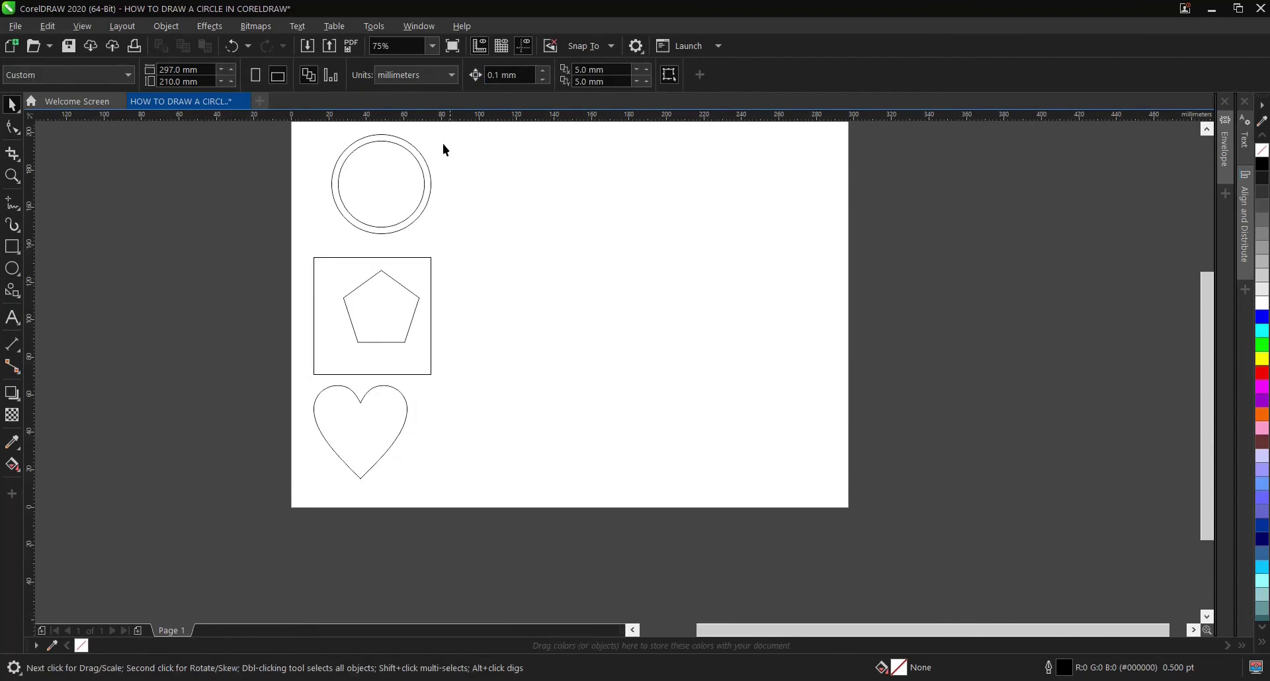
key(space)
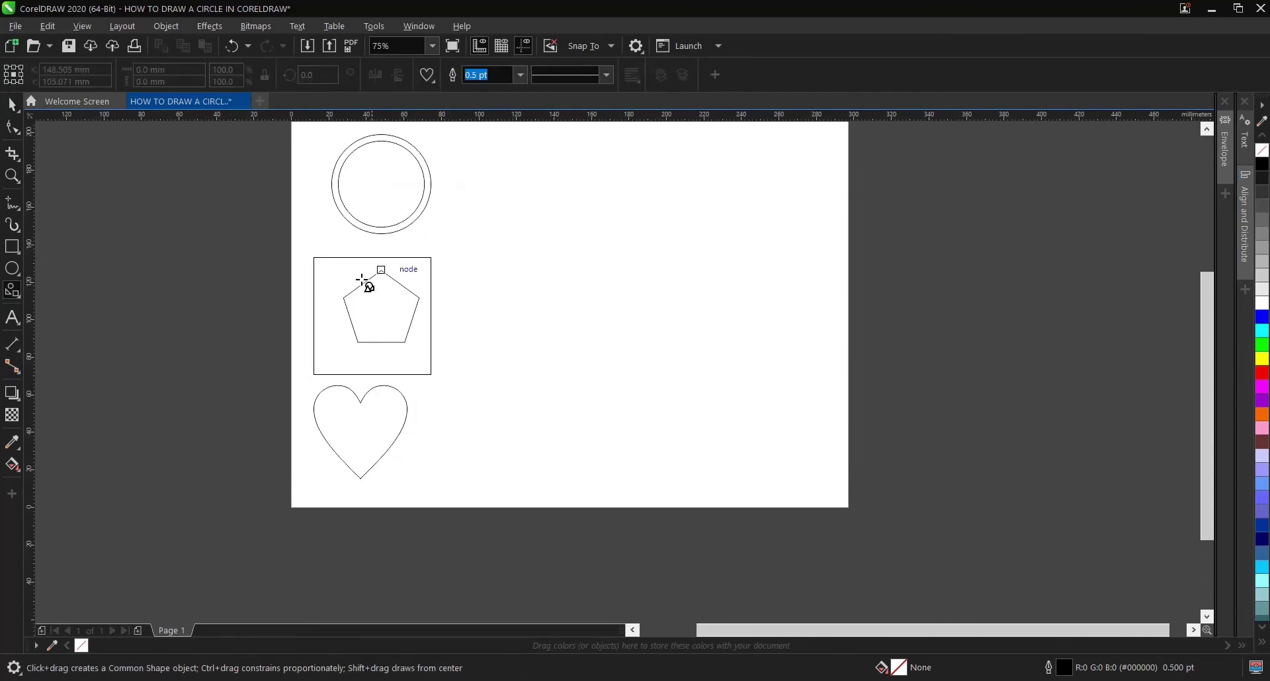
click(430, 74)
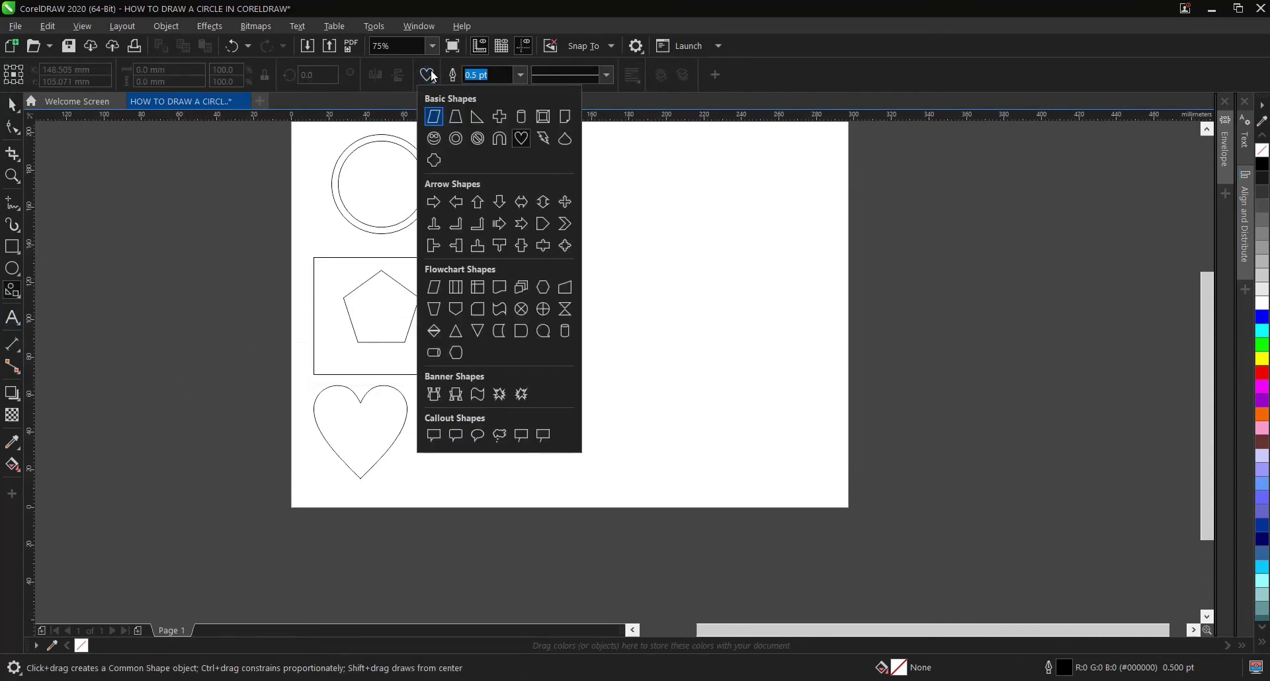
click(459, 207)
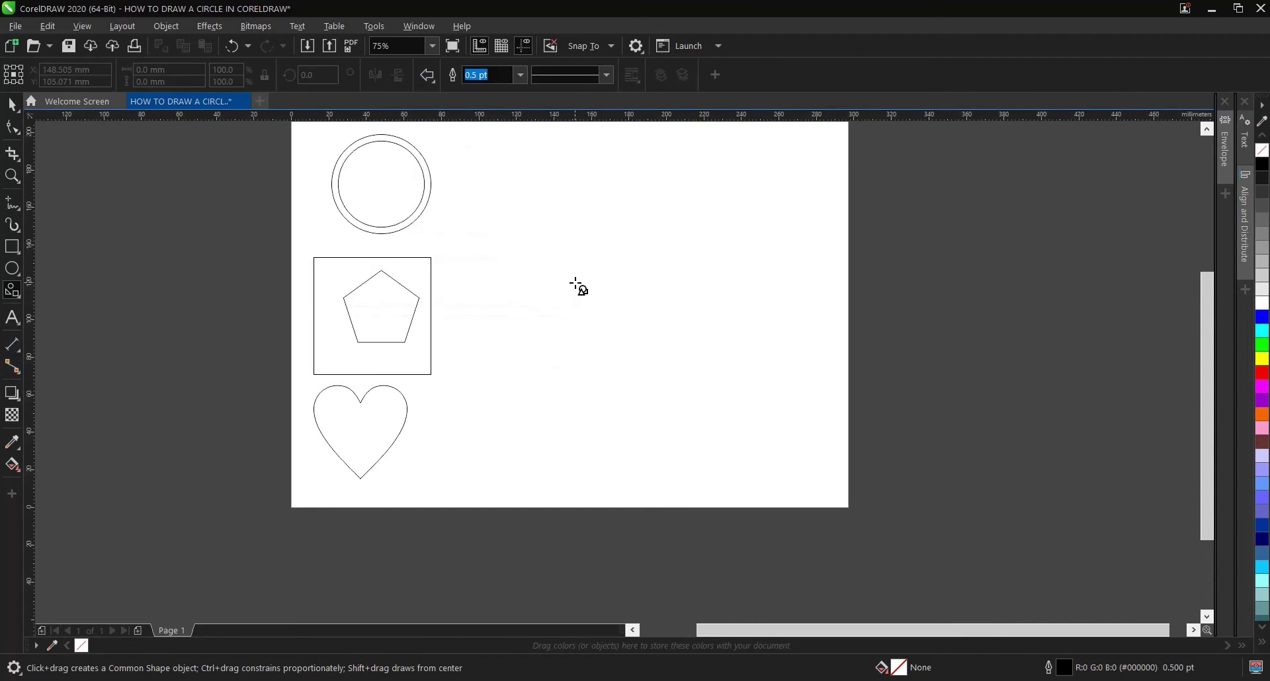
Draw a large left-pointing arrow right of the square and a smaller one beside it.
scroll(579, 286, up, 2)
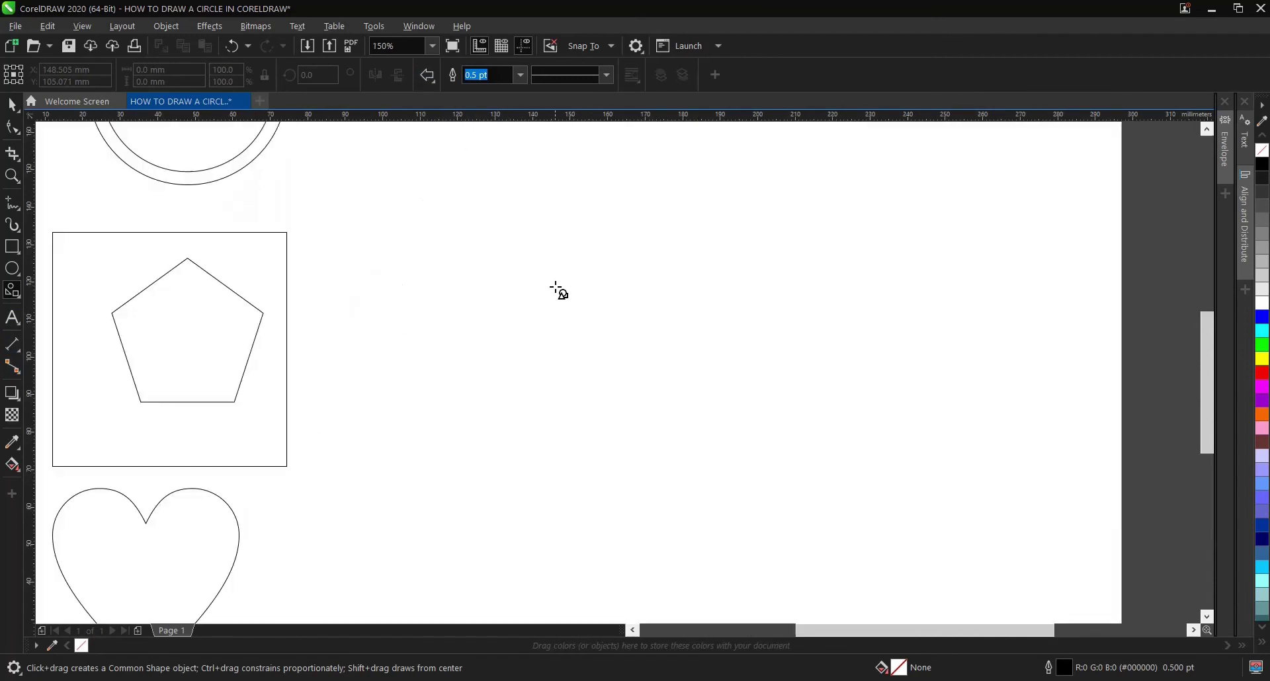
drag(557, 273, 730, 426)
scroll(570, 309, down, 2)
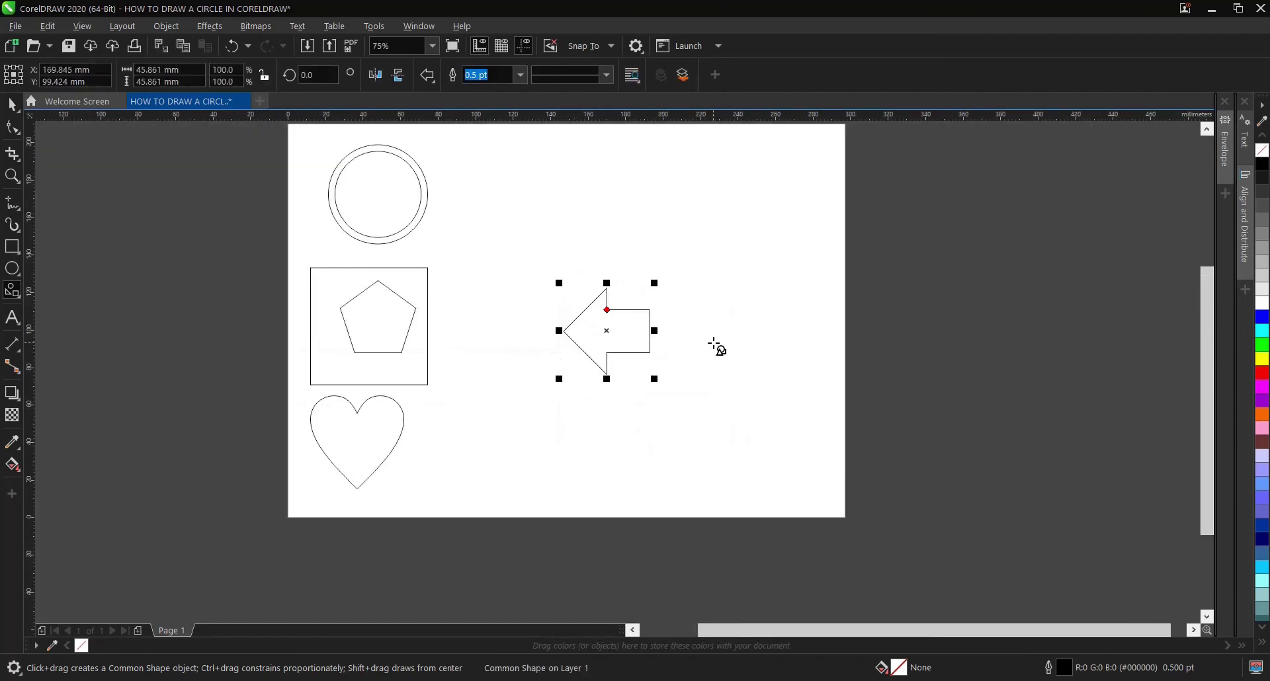
drag(716, 346, 737, 375)
key(space)
click(797, 347)
scroll(624, 398, down, 1)
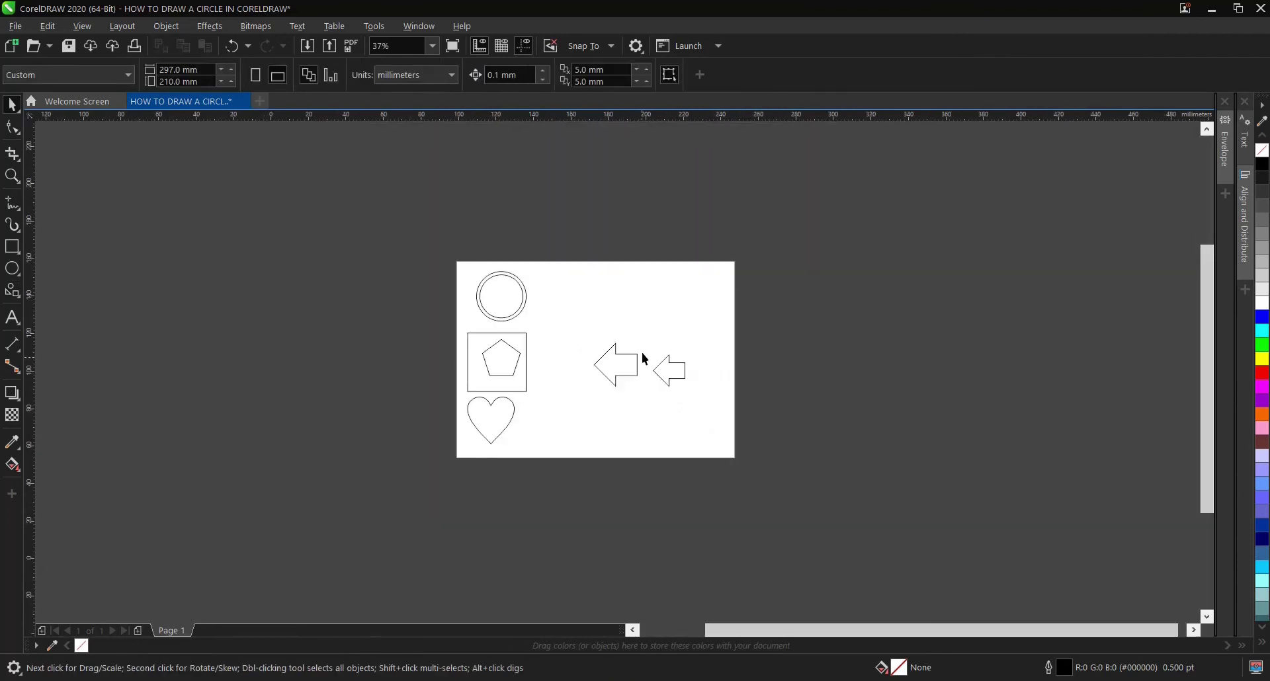
scroll(642, 354, up, 1)
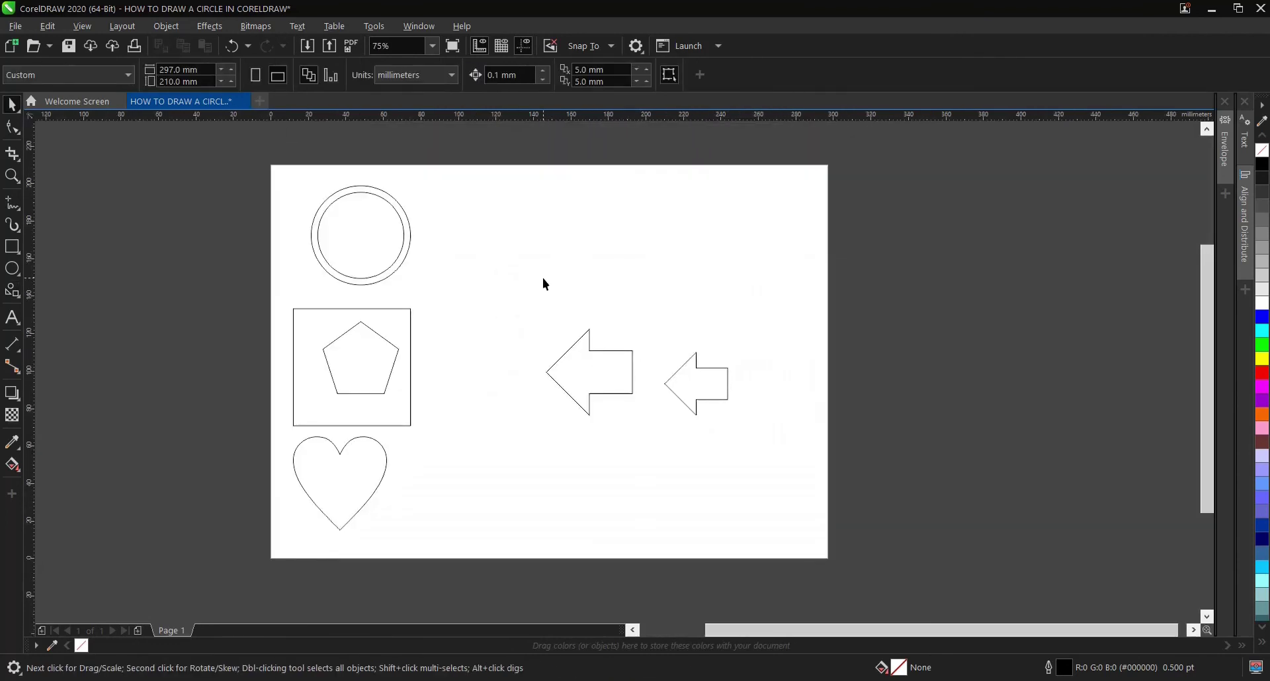